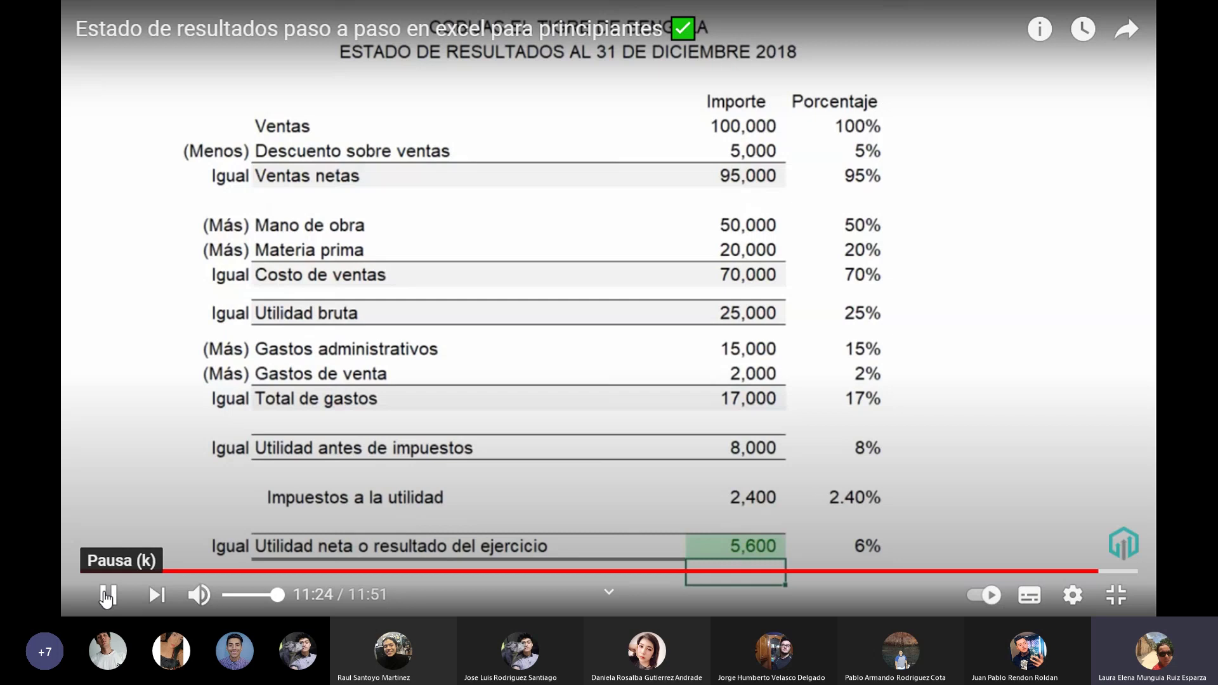
Pause the income statement video, leave full screen, close its browser tab and switch to the balance general workbook in Excel.
click(106, 597)
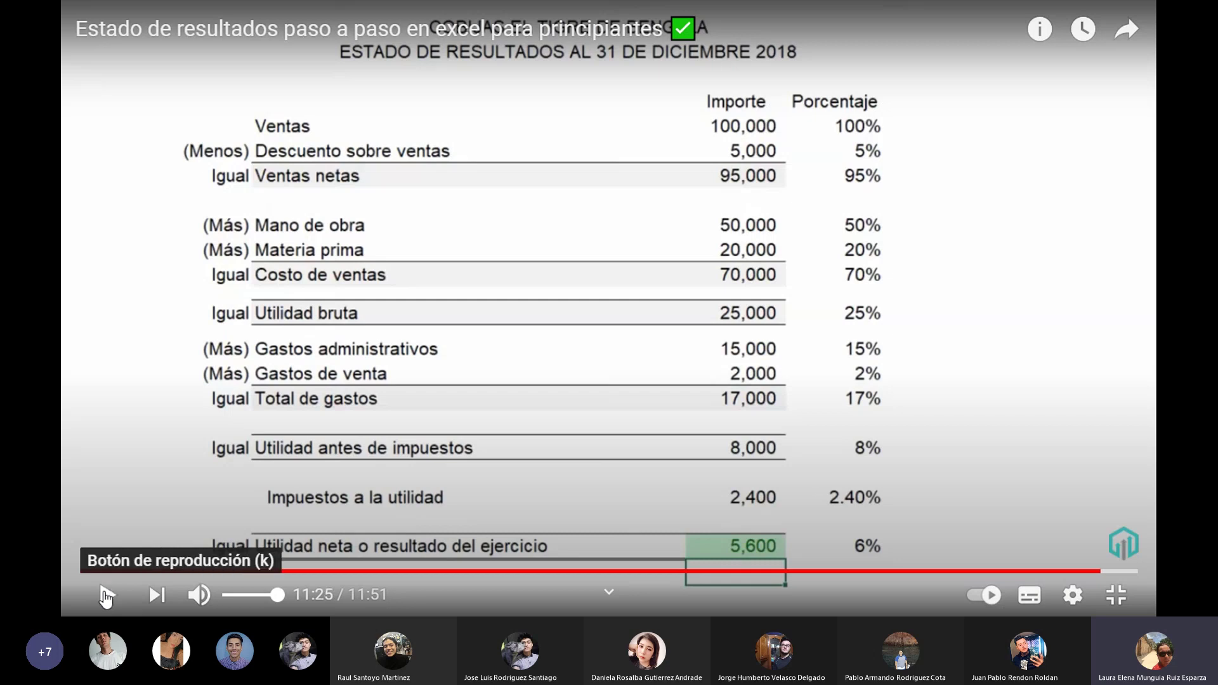
key(Escape)
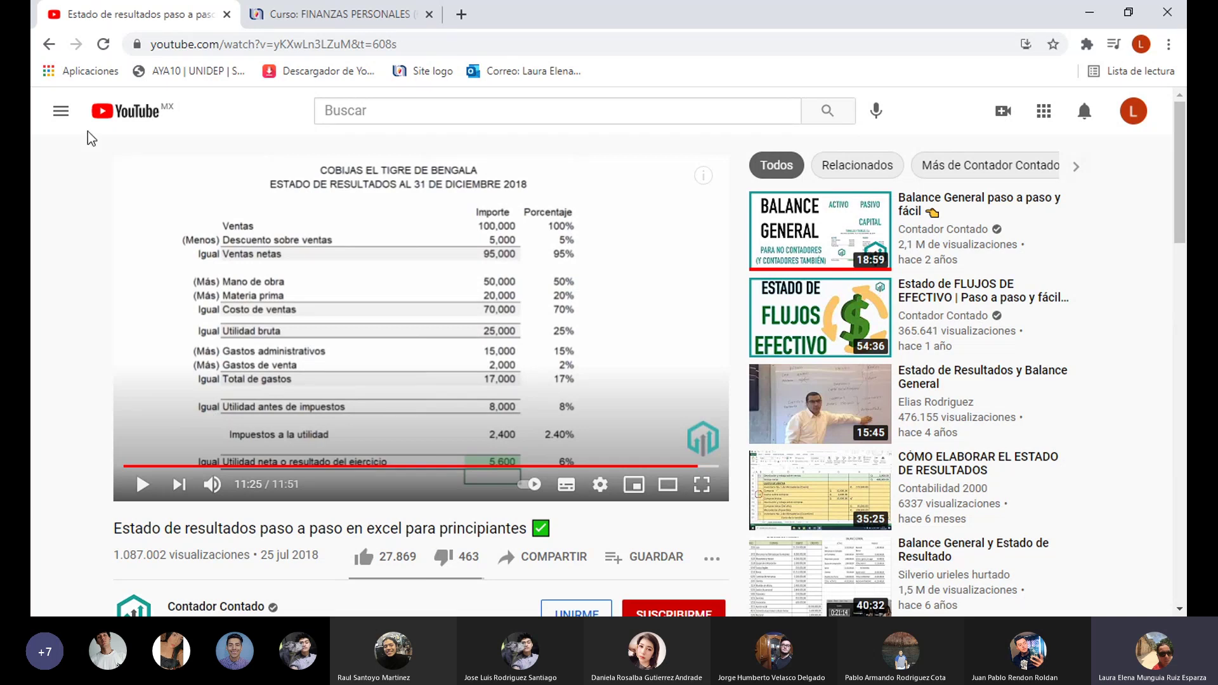
click(227, 15)
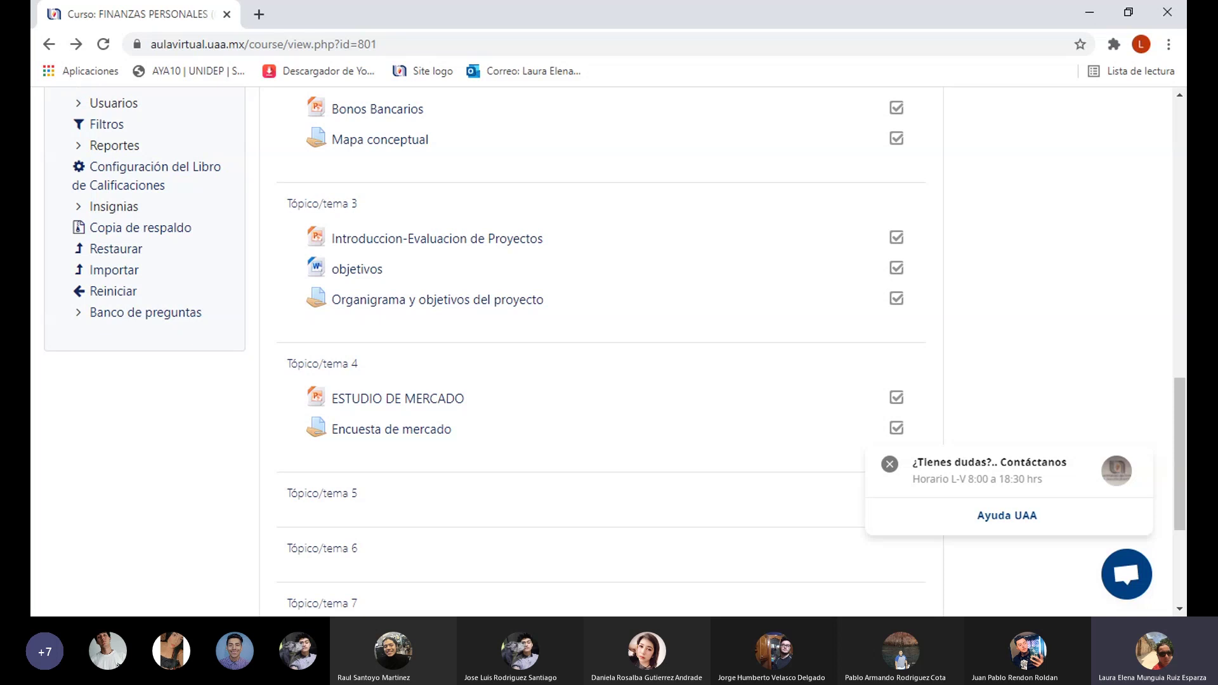
click(117, 665)
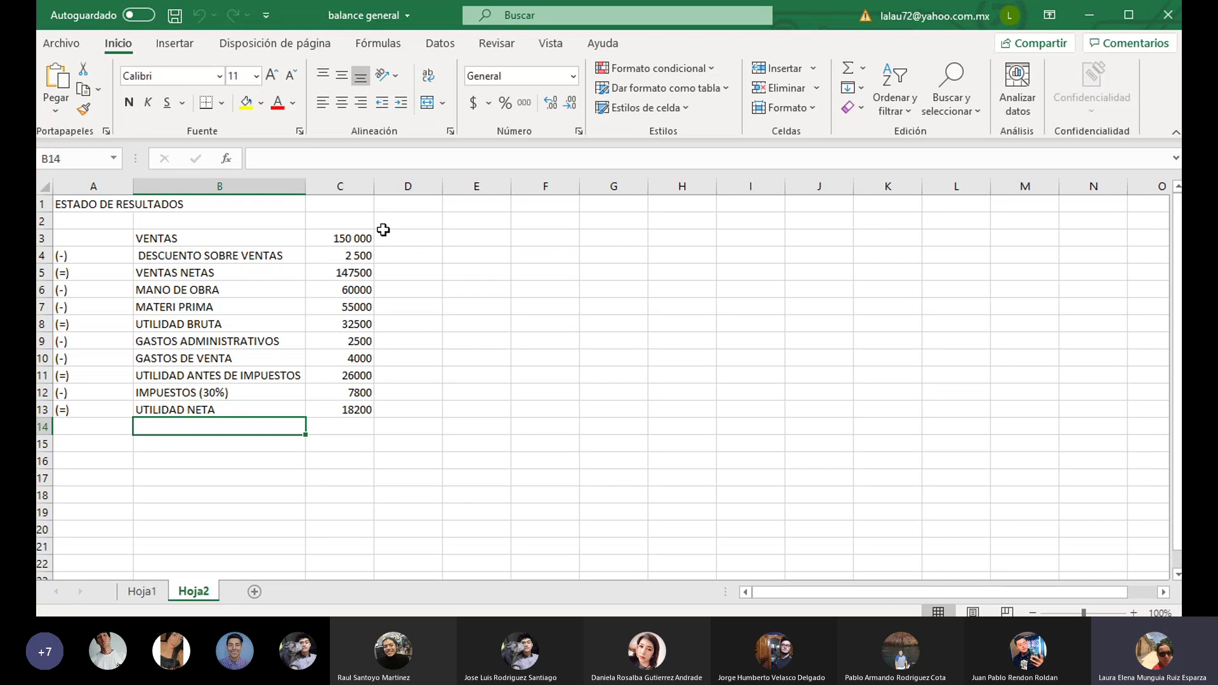
Enter the note "precio x piezas" in cell E3, on the VENTAS row.
click(328, 239)
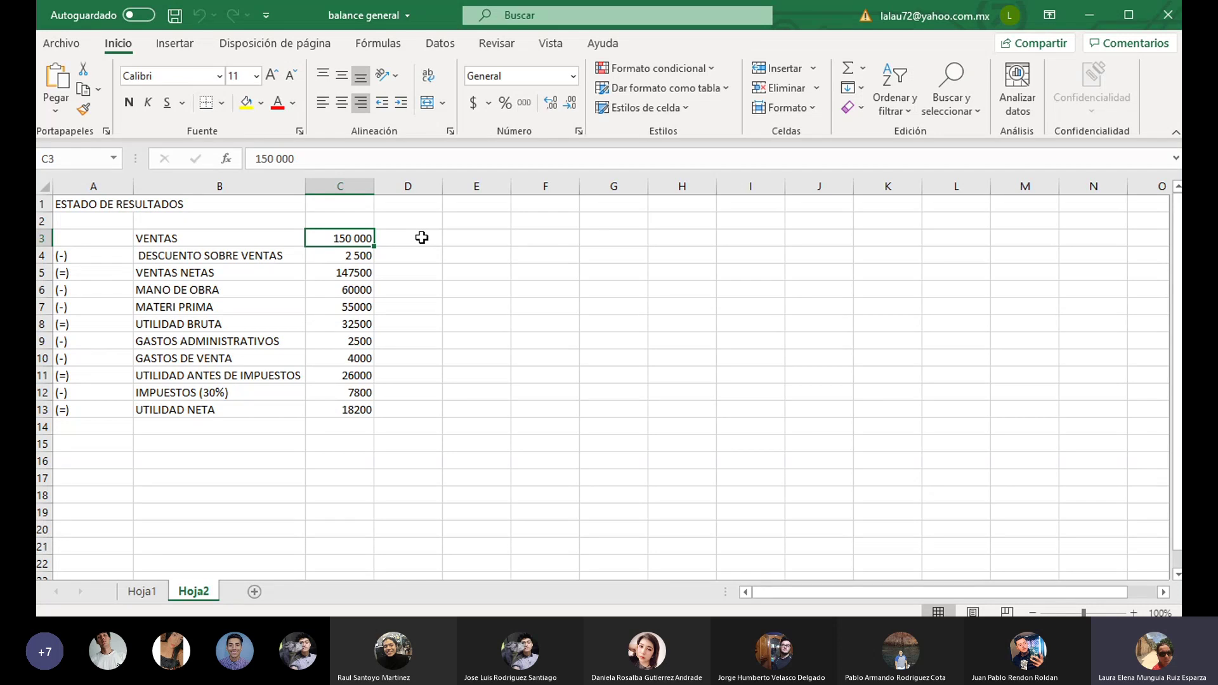
click(224, 240)
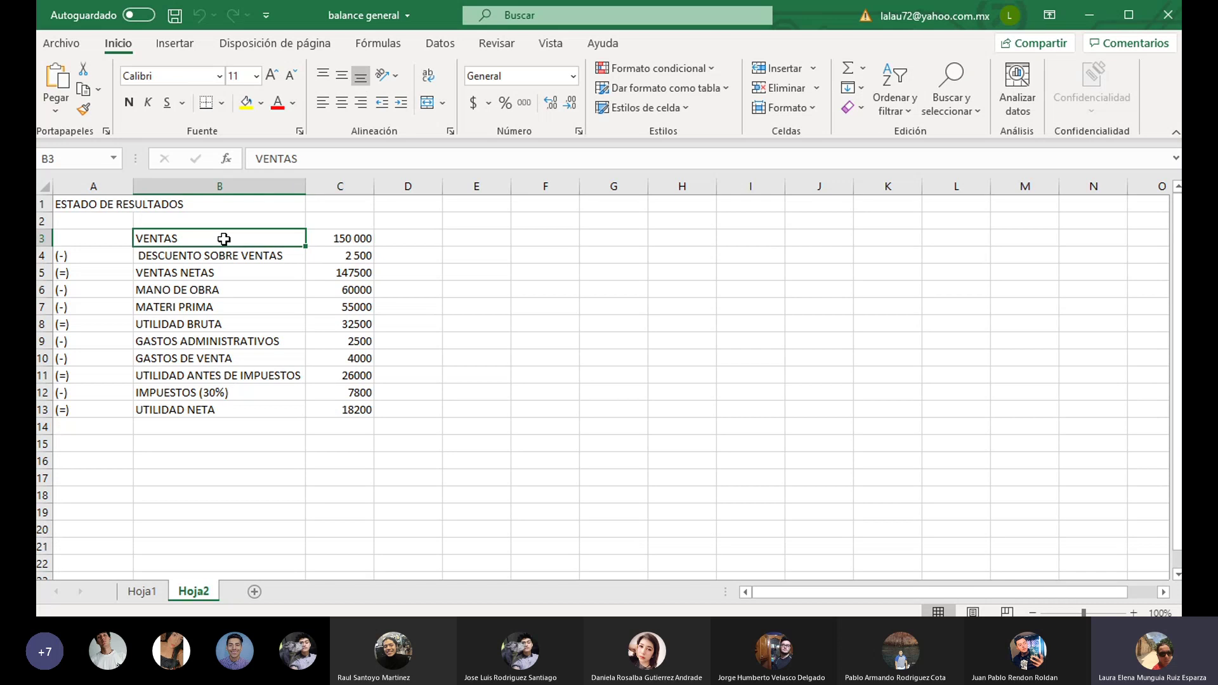
click(481, 240)
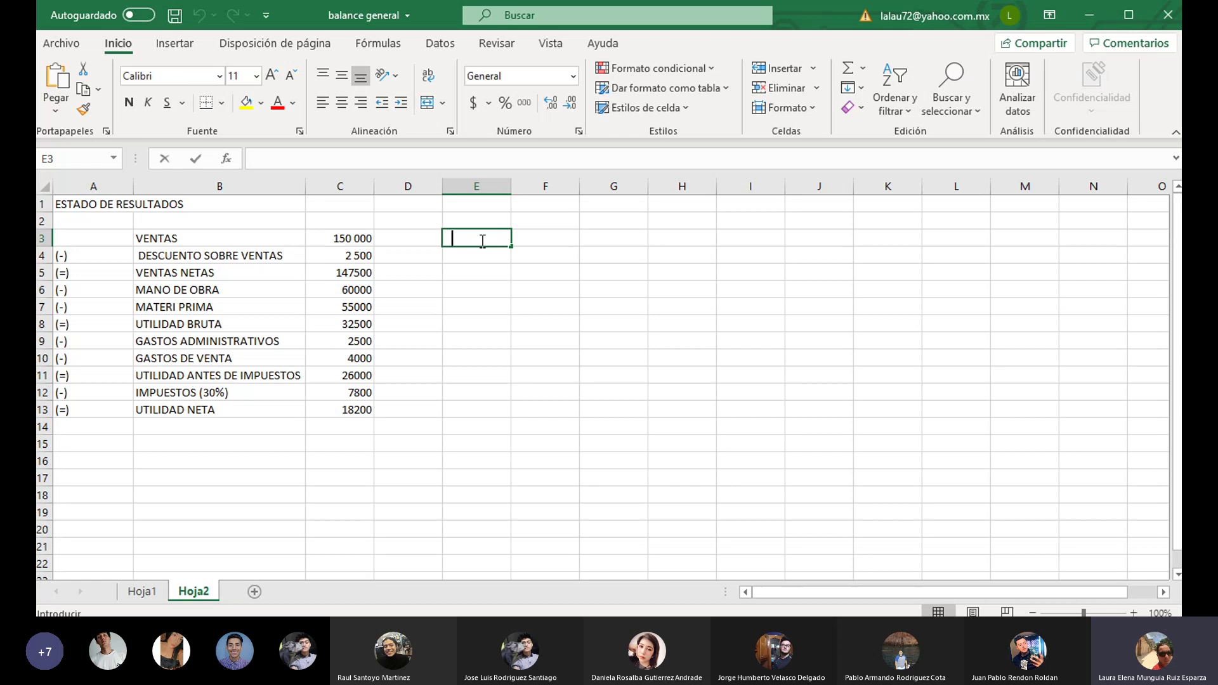
text(precio)
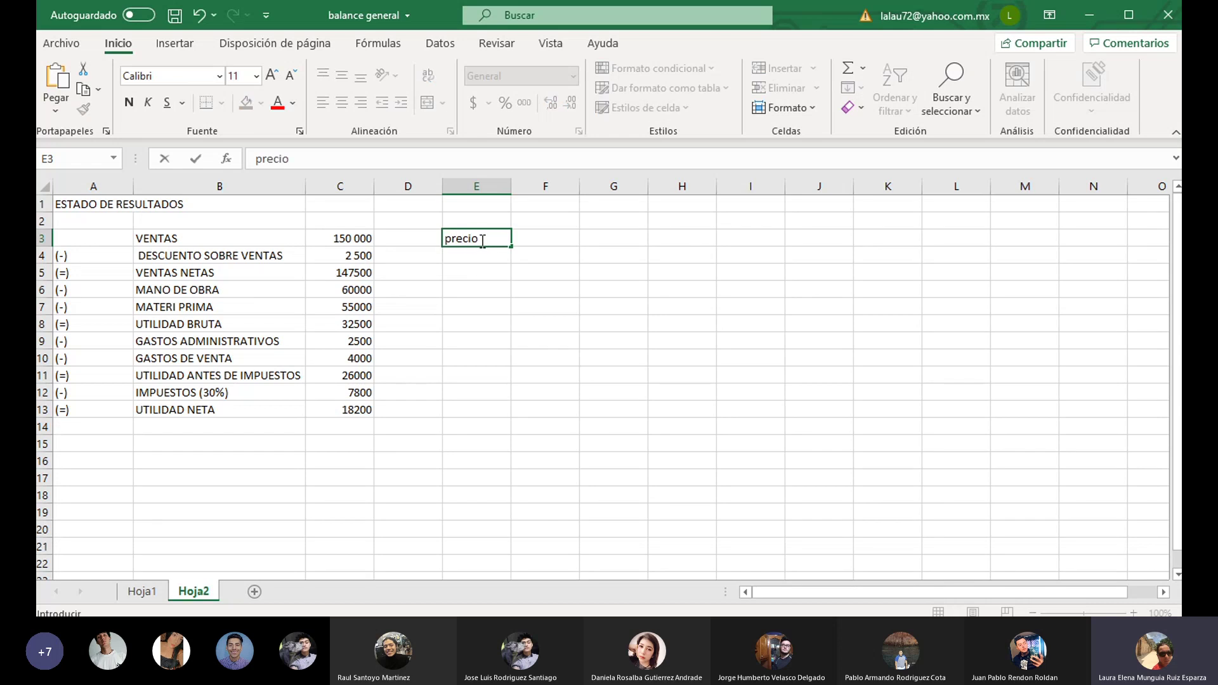
text( x piezas)
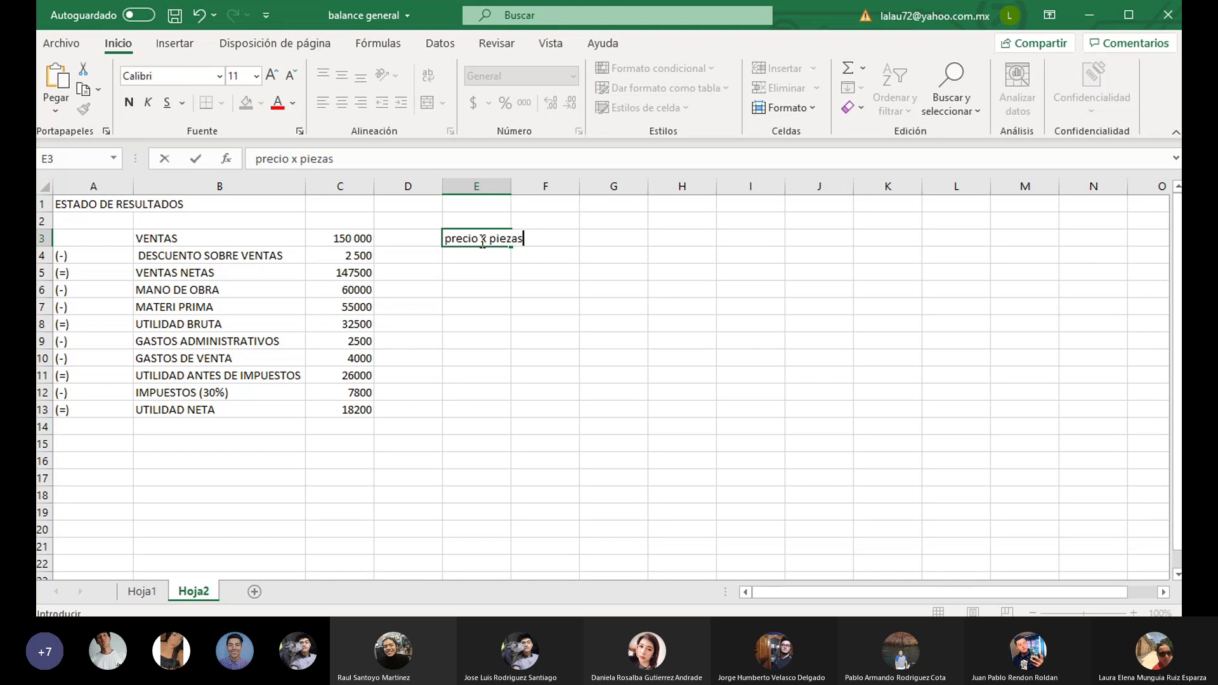
key(Return)
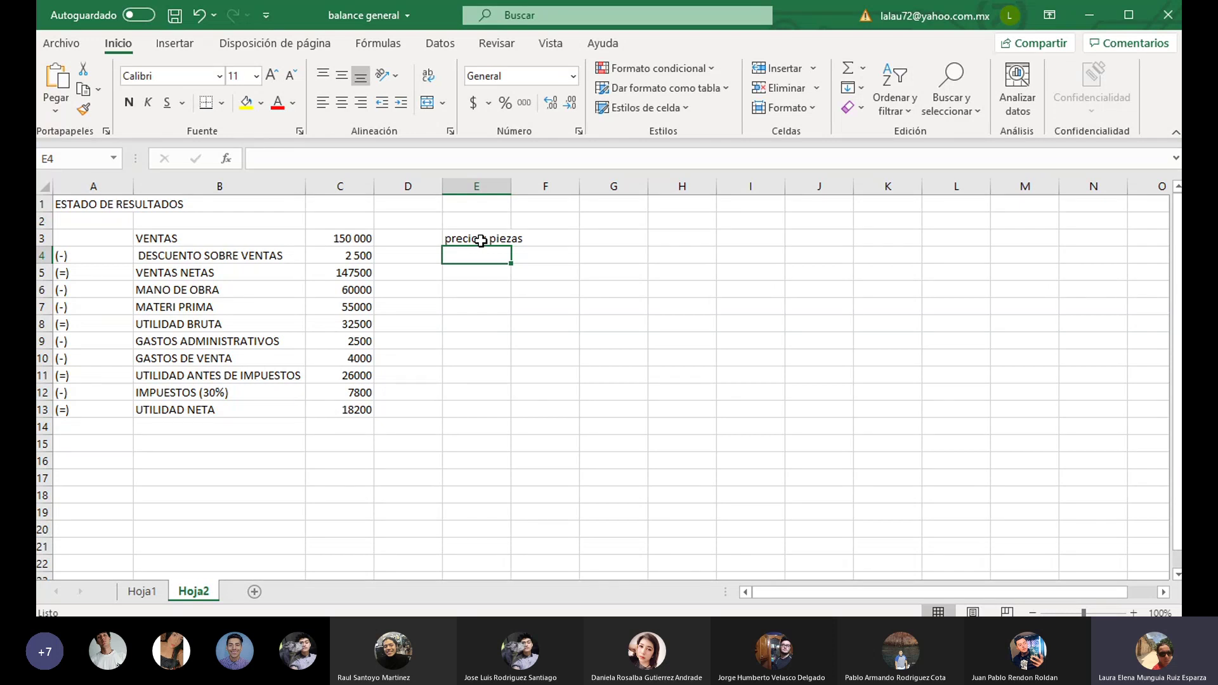
Label the MANO DE OBRA and MATERI PRIMA rows as "costos" in cells E6 and E7.
click(362, 239)
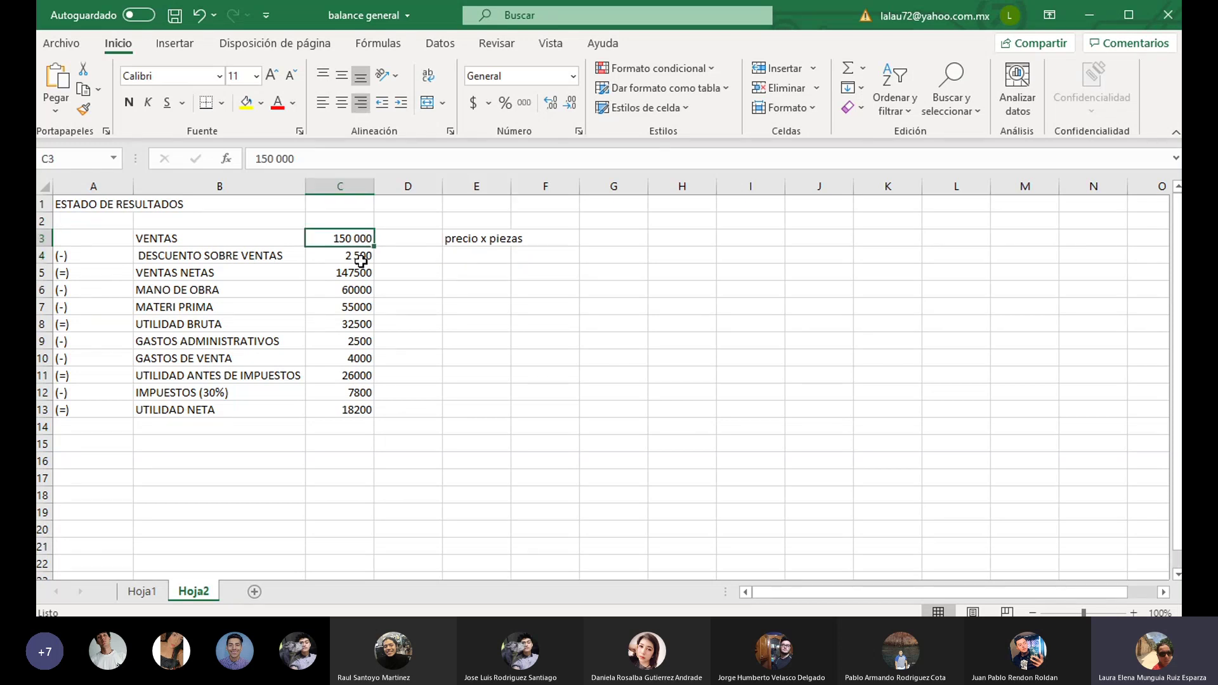
click(361, 260)
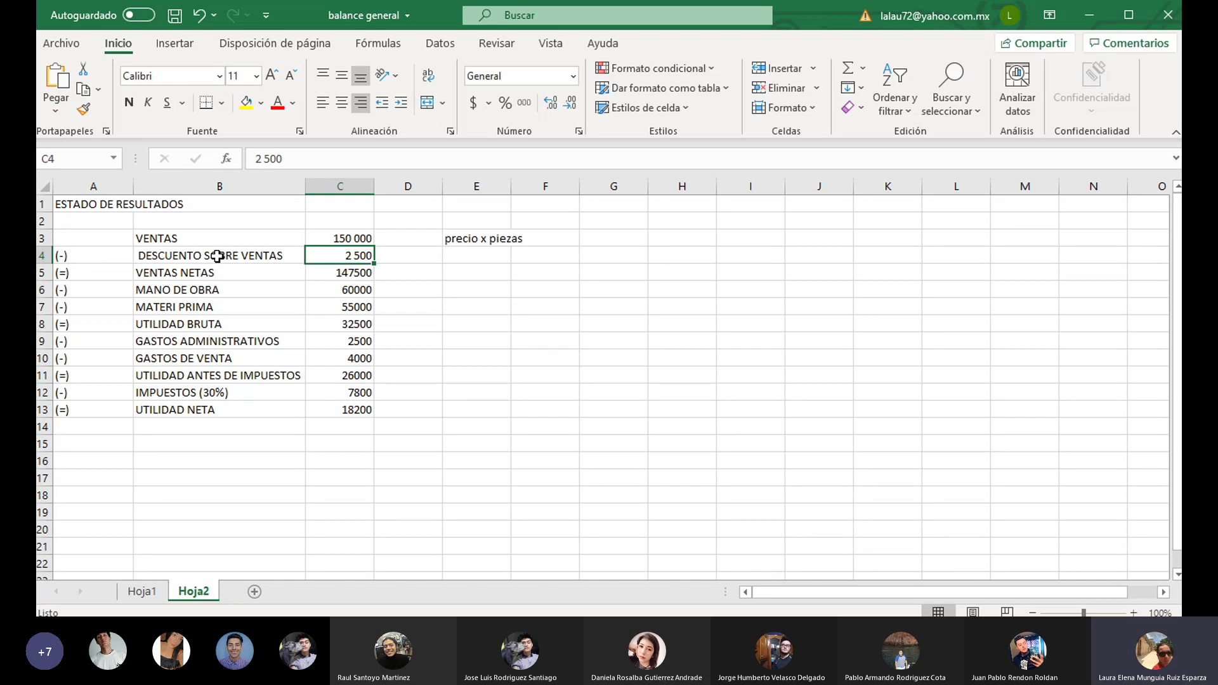
click(357, 276)
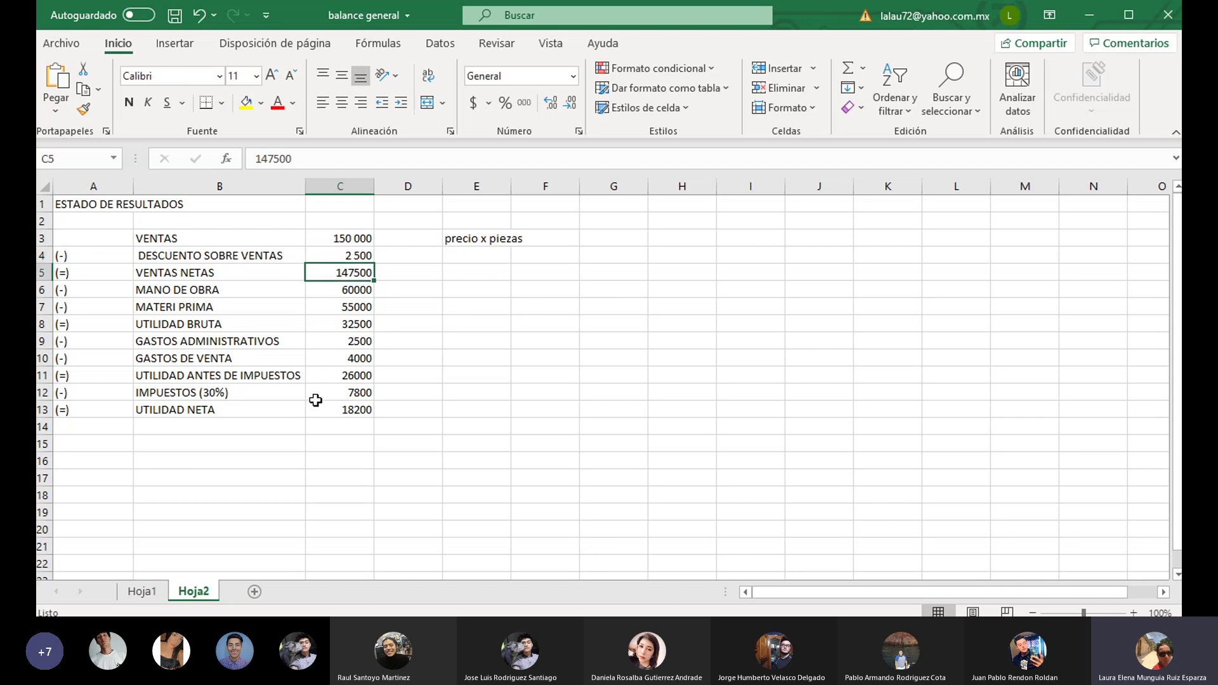
click(327, 291)
click(327, 307)
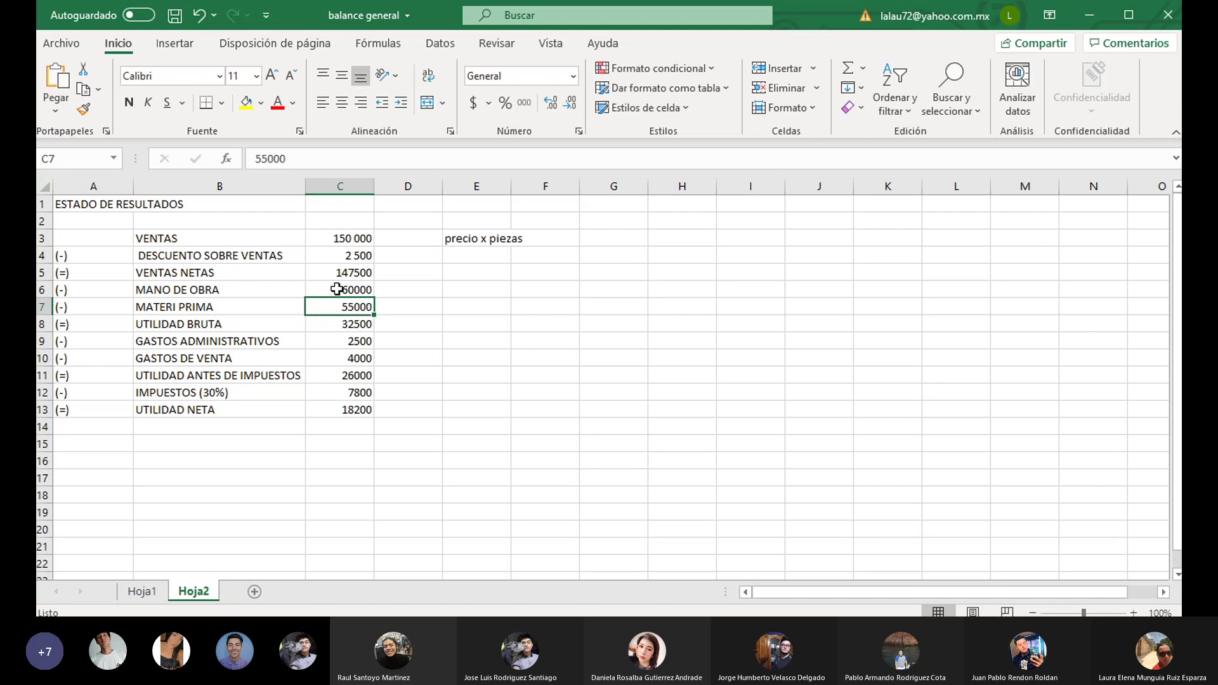
click(469, 290)
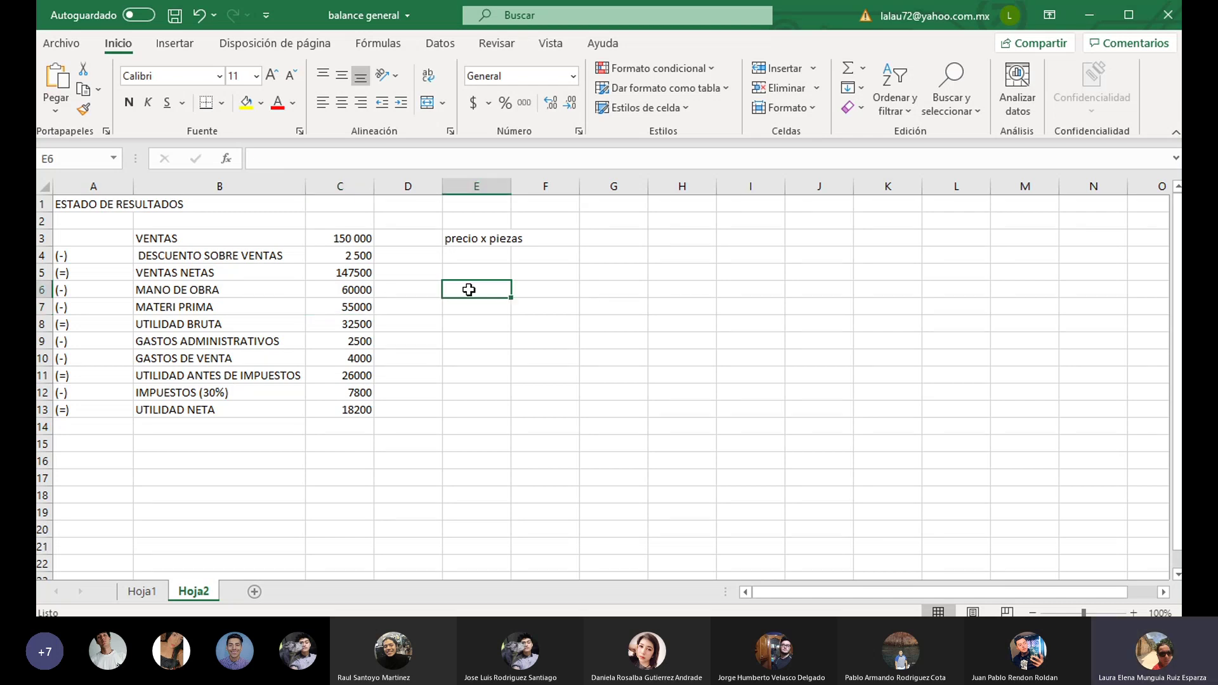
text(c)
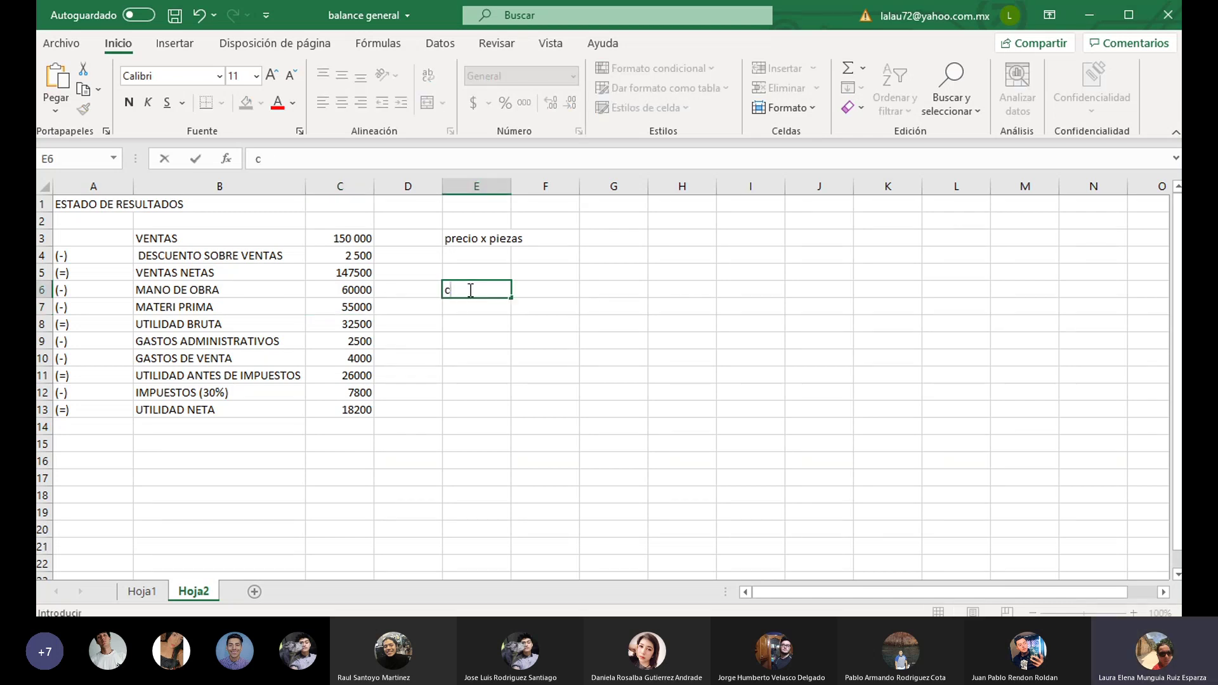
text(ostos)
key(Return)
text(cos)
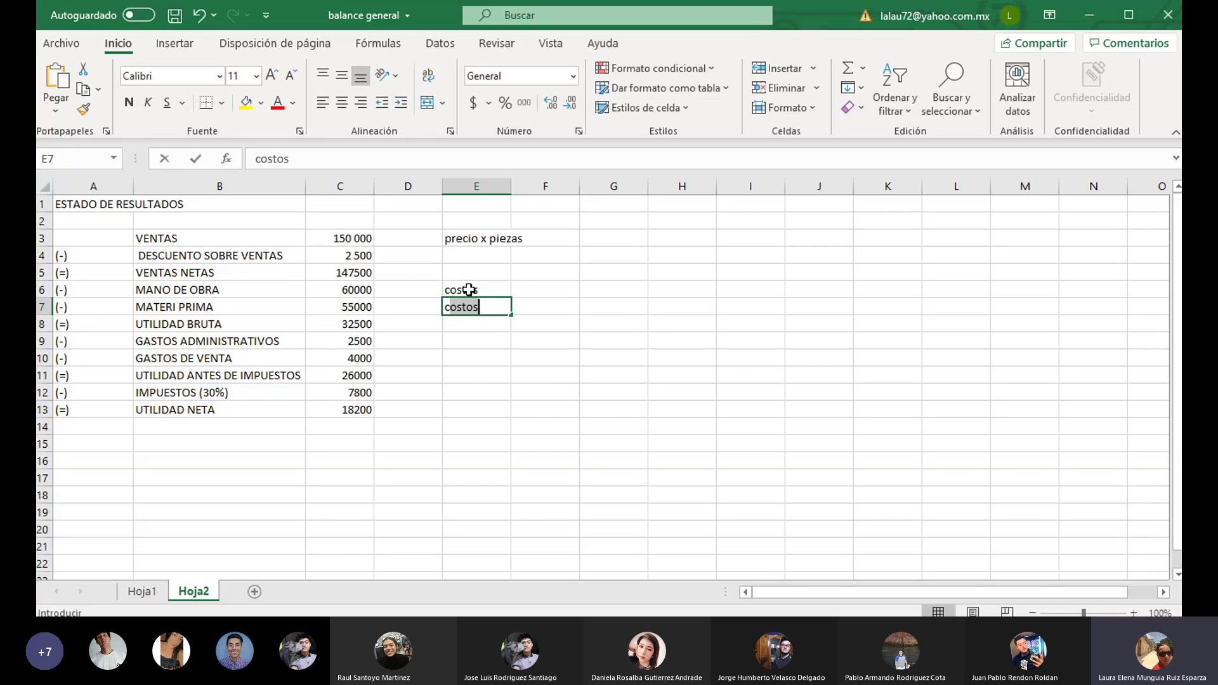
text(tos)
key(Return)
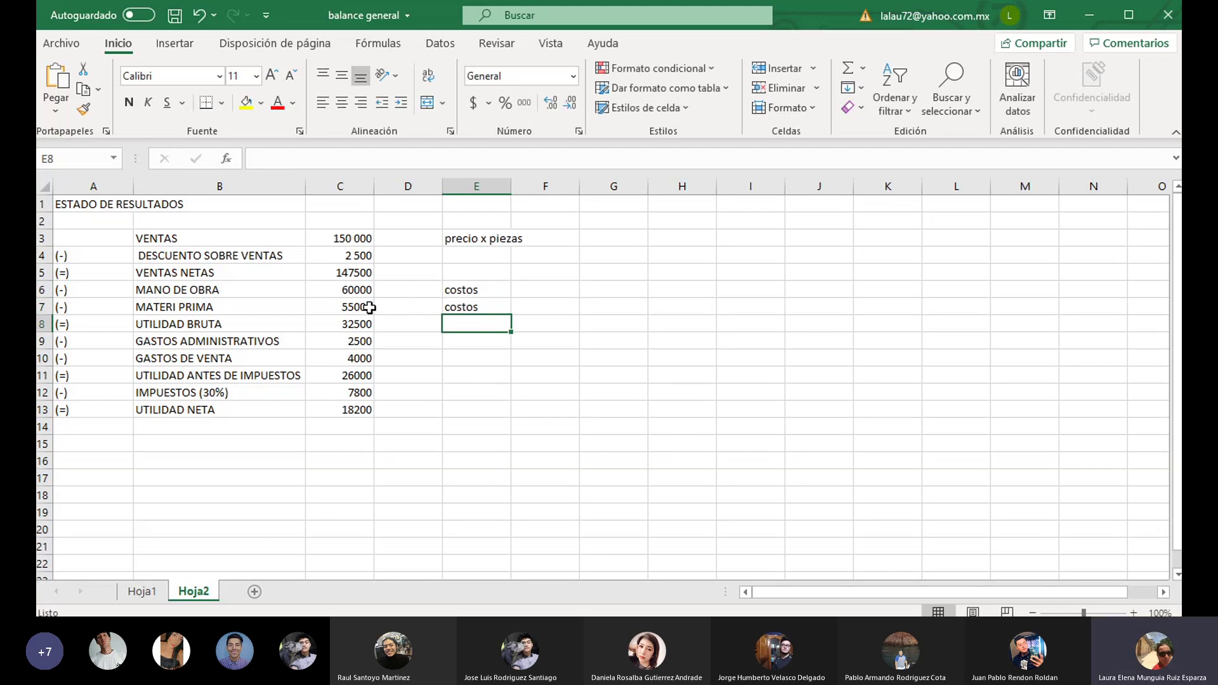
Label the GASTOS ADMINISTRATIVOS and GASTOS DE VENTA rows as "gastos" in cells E9 and E10.
click(387, 293)
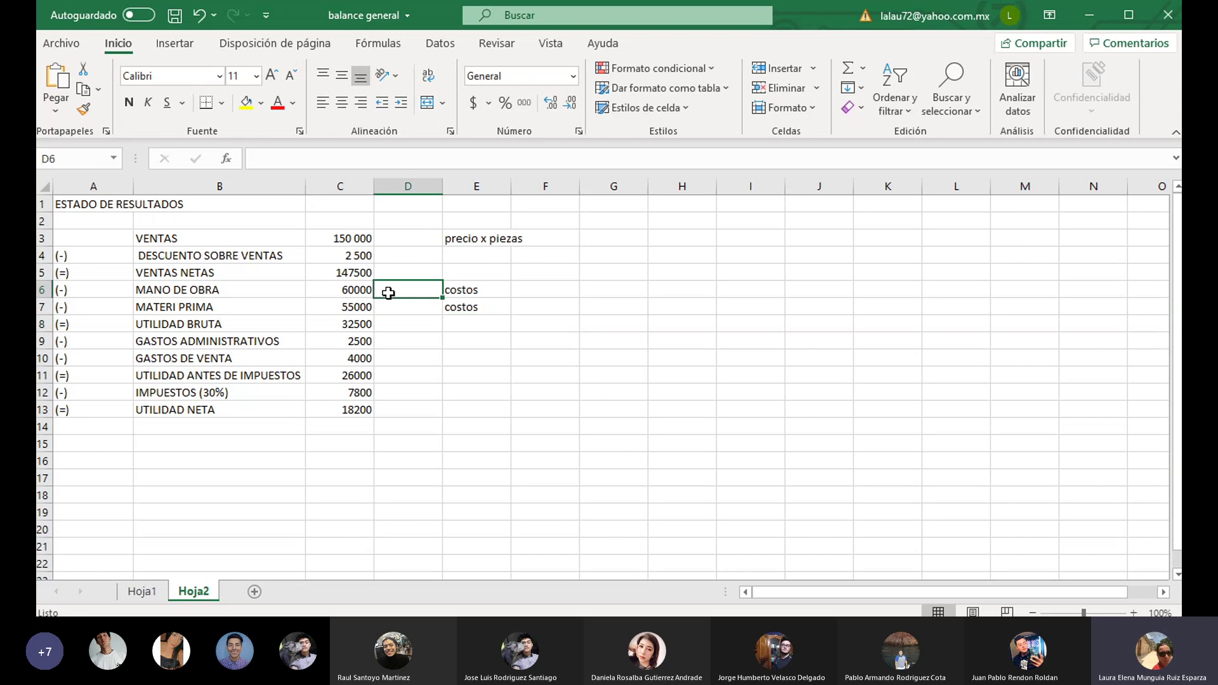
click(388, 303)
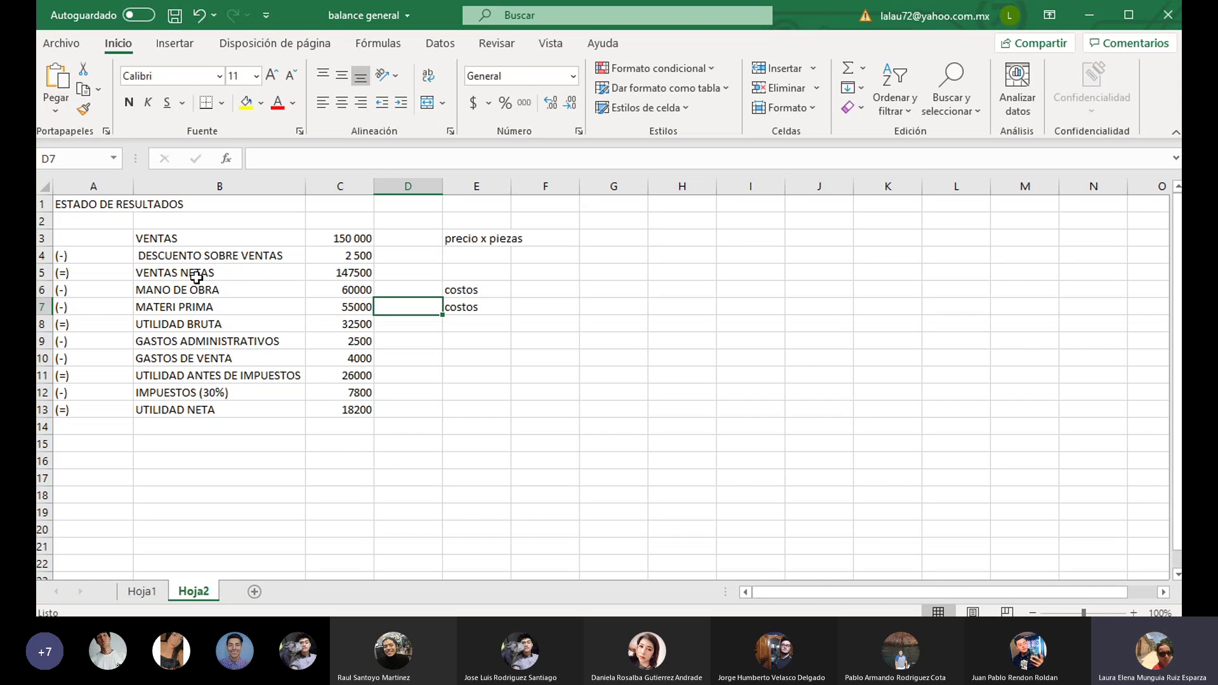
click(114, 295)
click(111, 309)
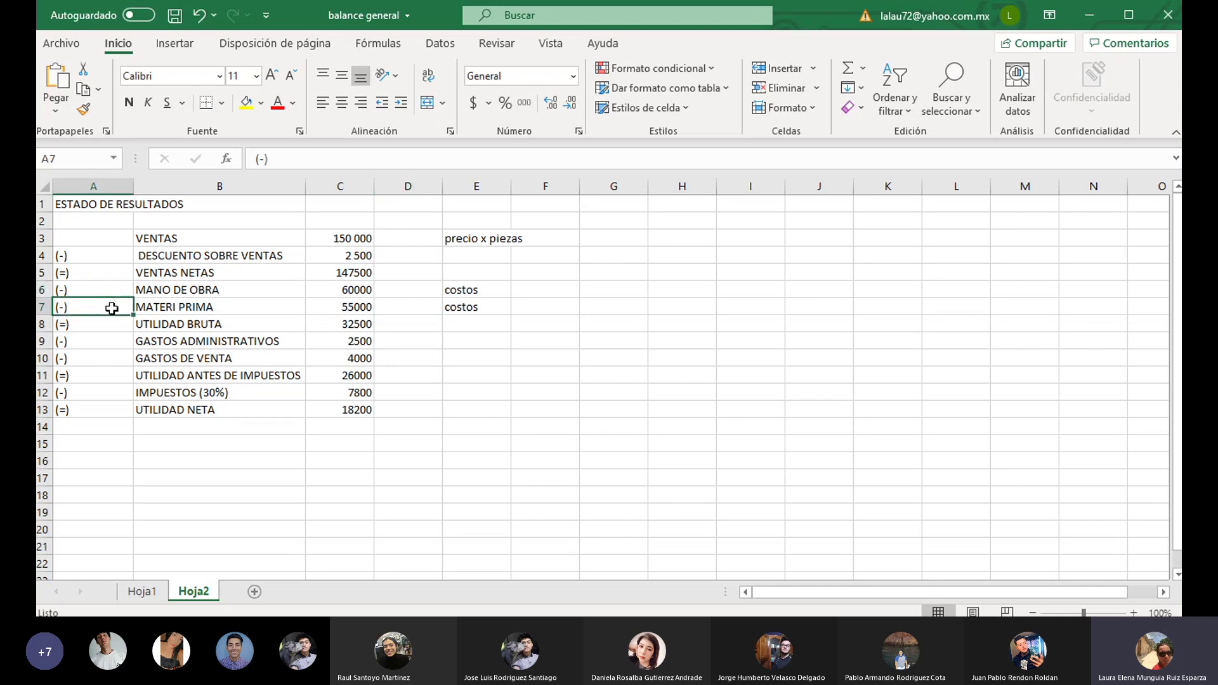
click(111, 328)
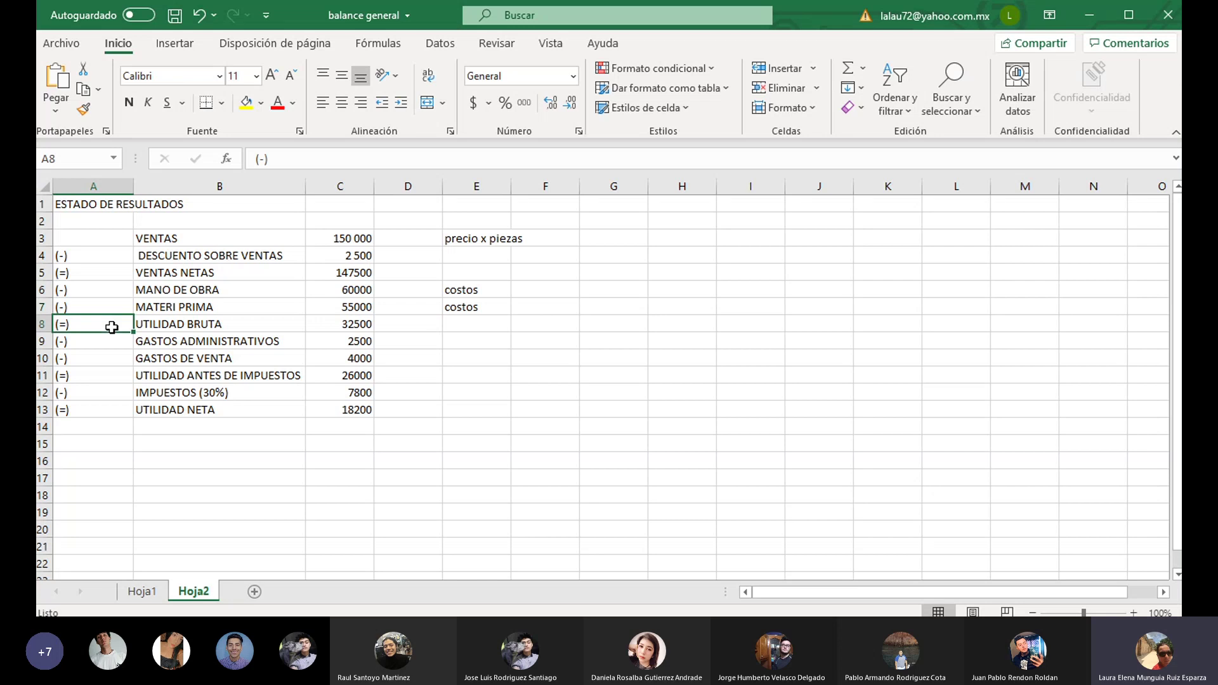
click(187, 323)
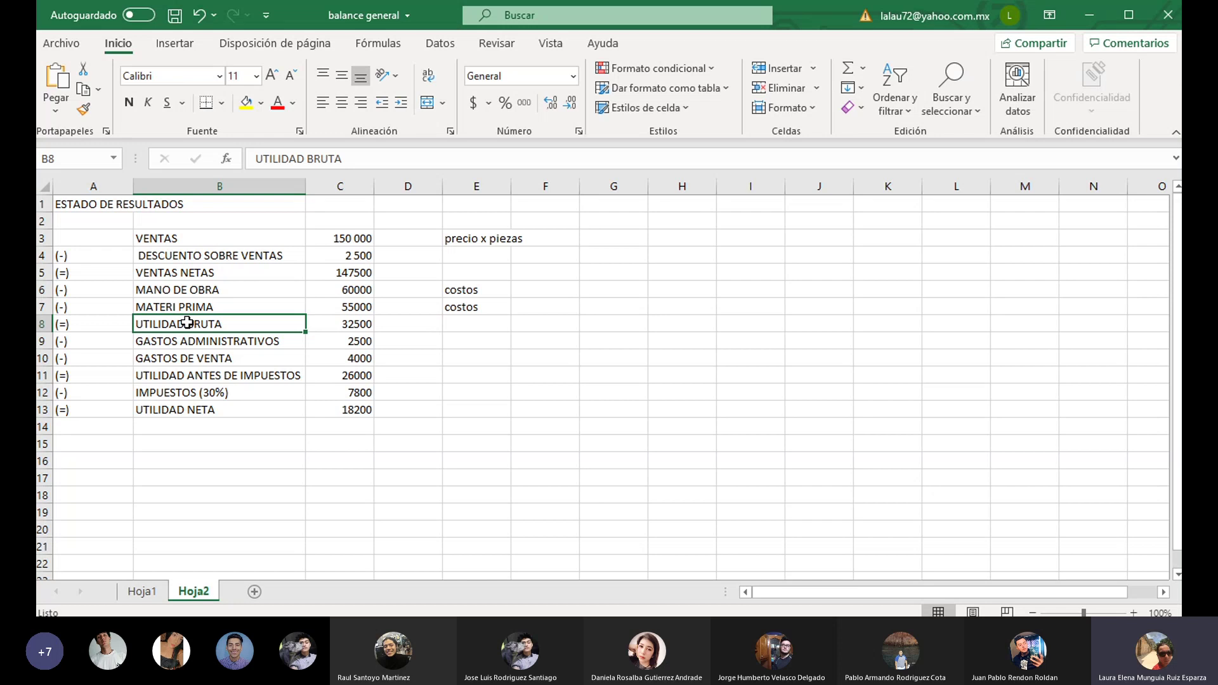
click(451, 340)
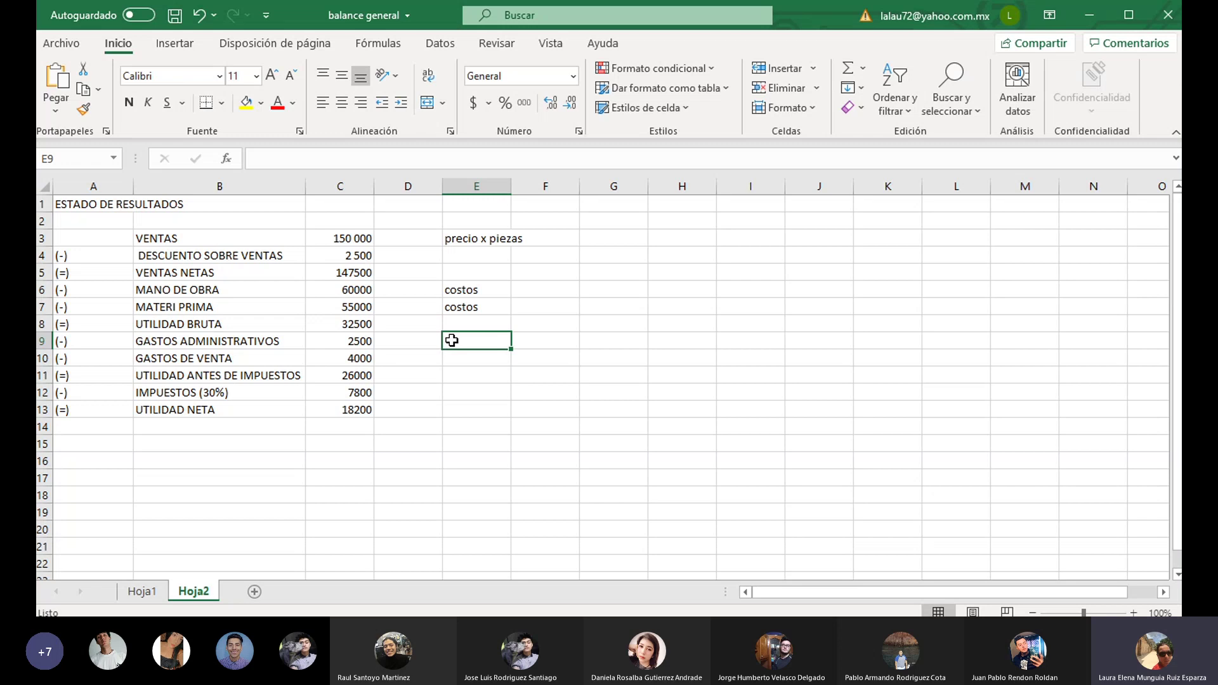
text(gastos)
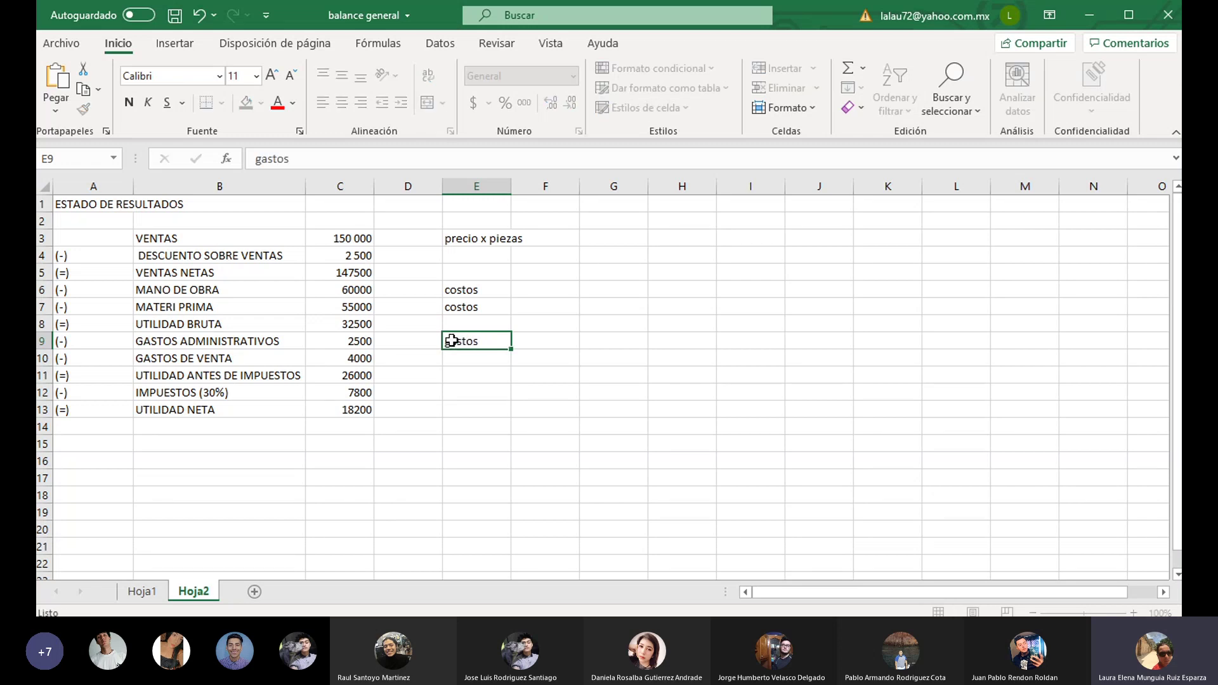
key(Return)
text(gastos)
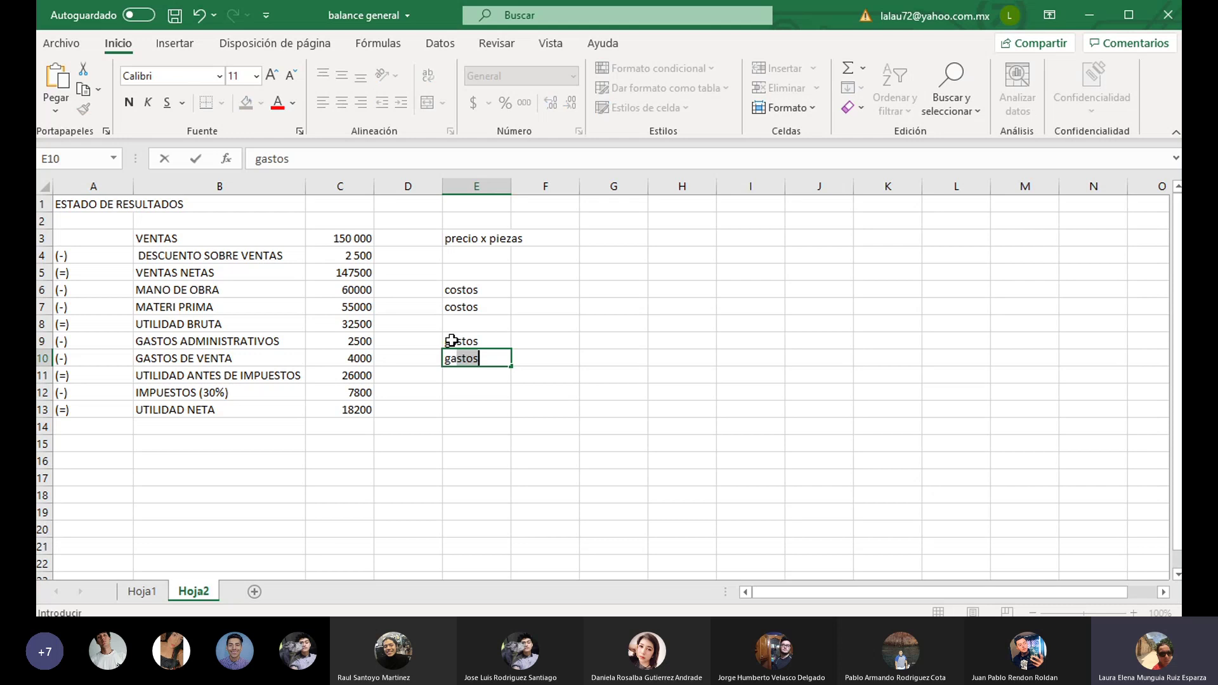
key(Return)
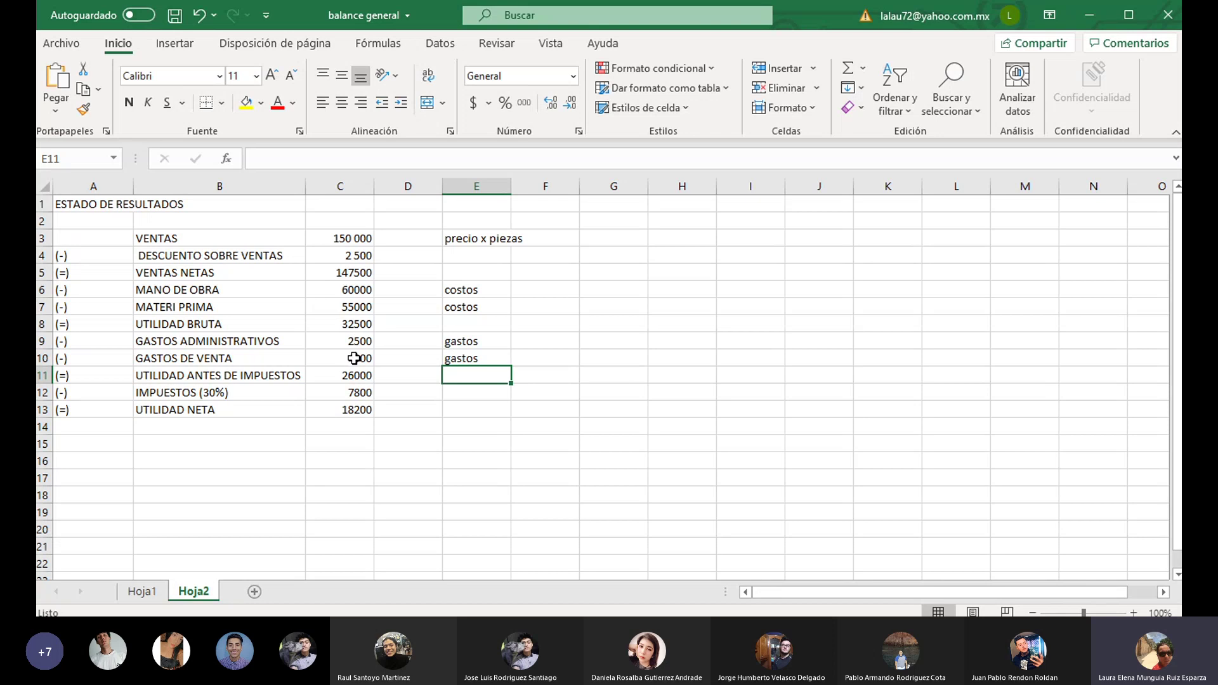
Enter "perdida" in cell B14 below UTILIDAD NETA and clear the cell again.
click(277, 375)
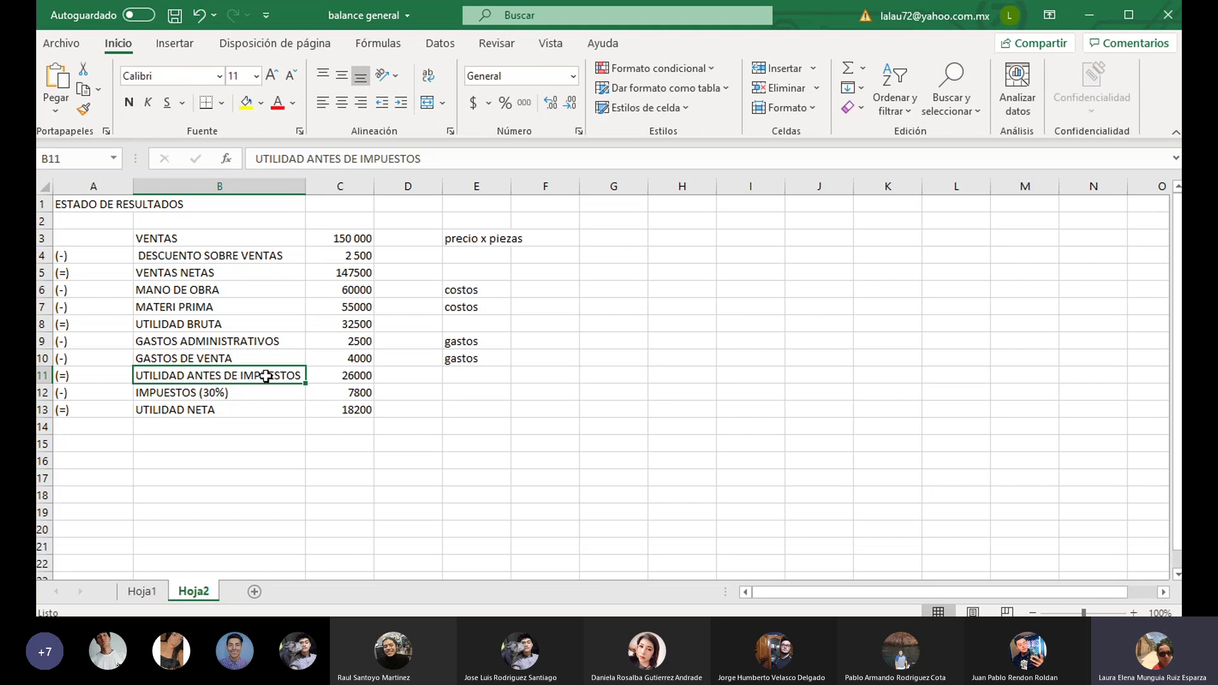
click(231, 396)
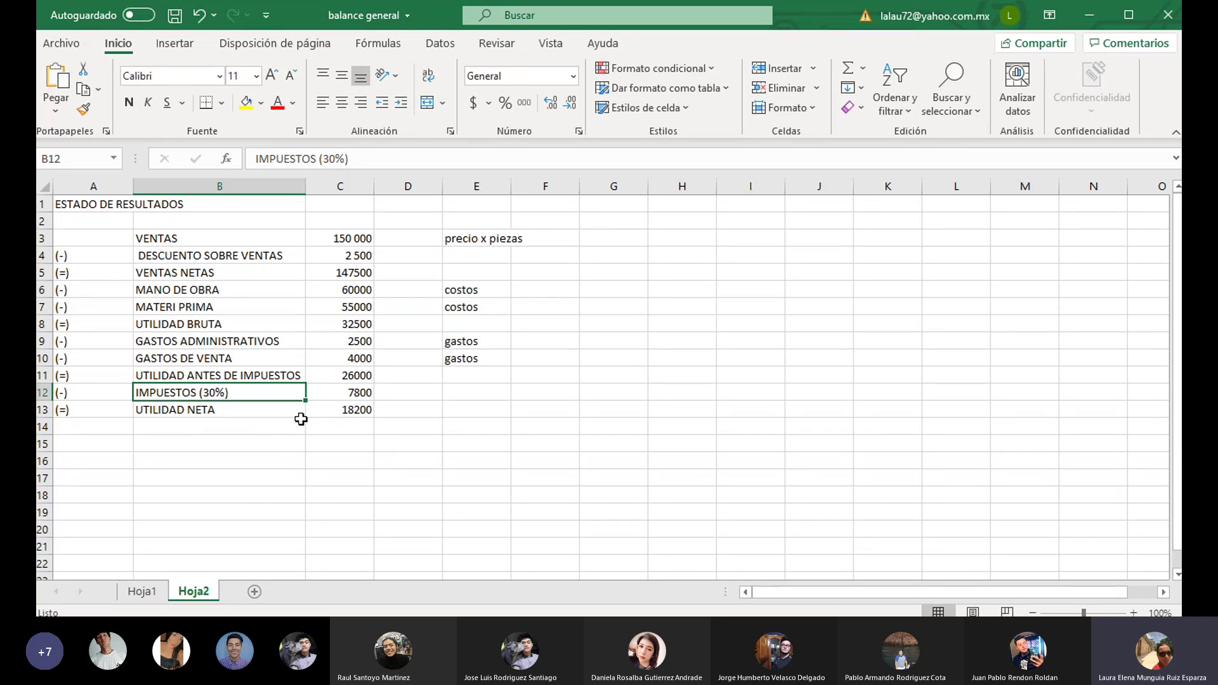
click(256, 430)
text(per)
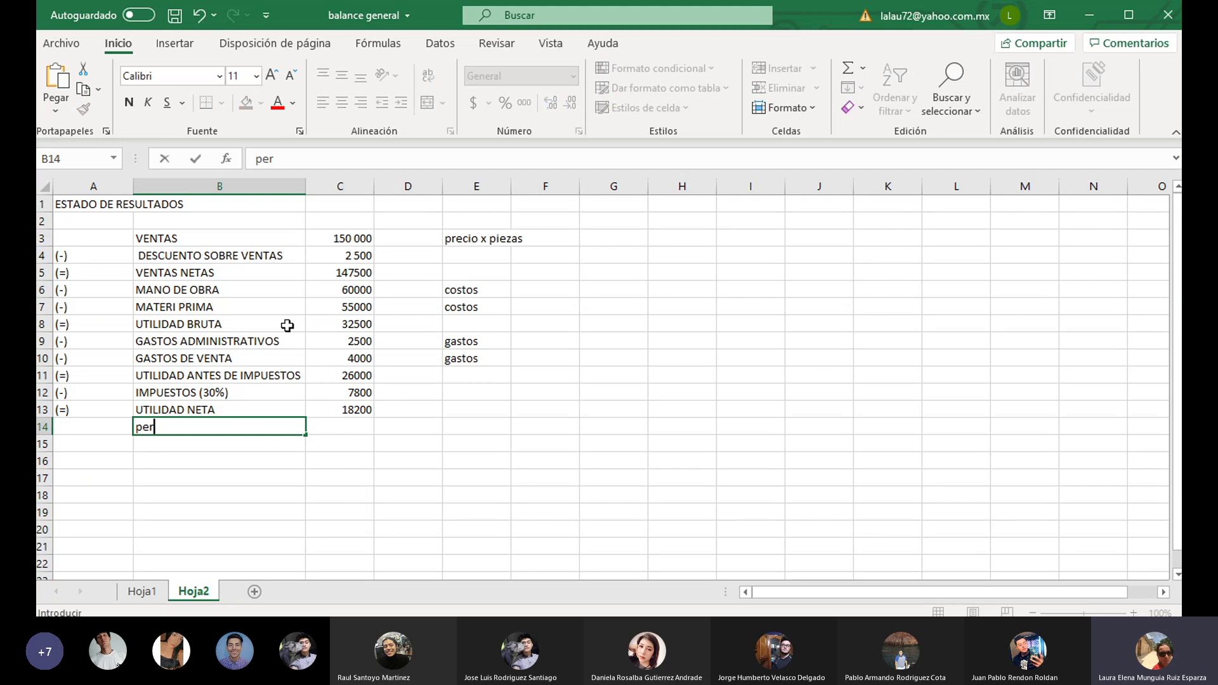
text(dida)
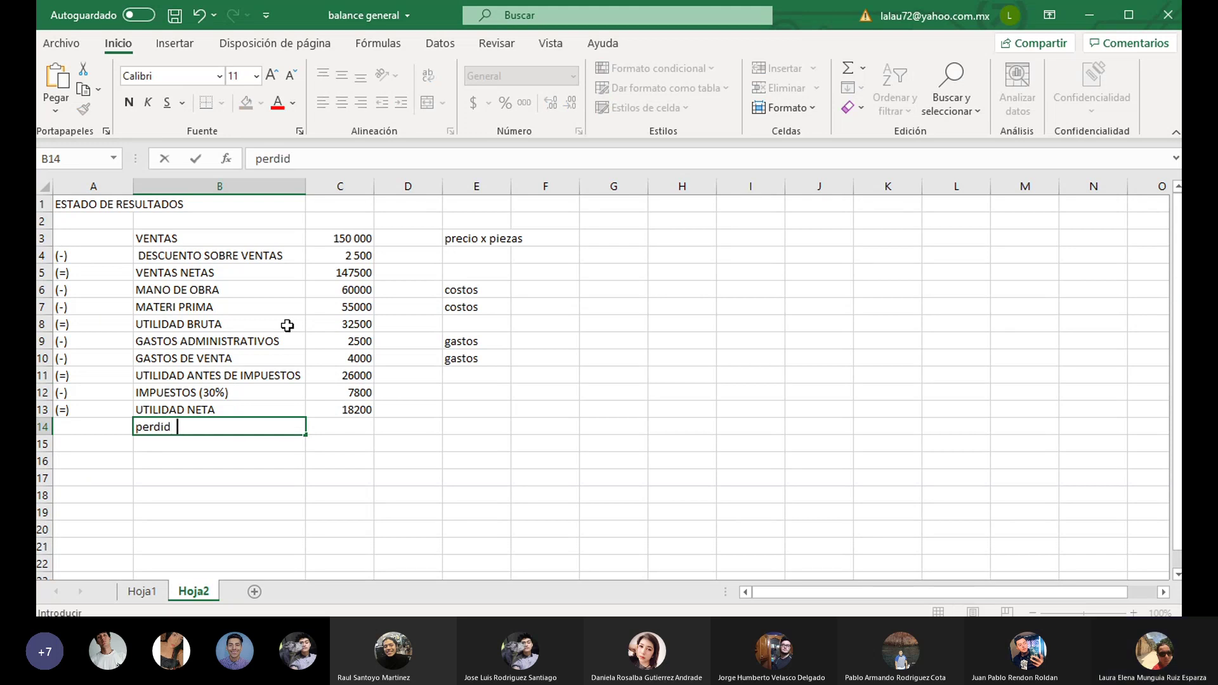
key(Return)
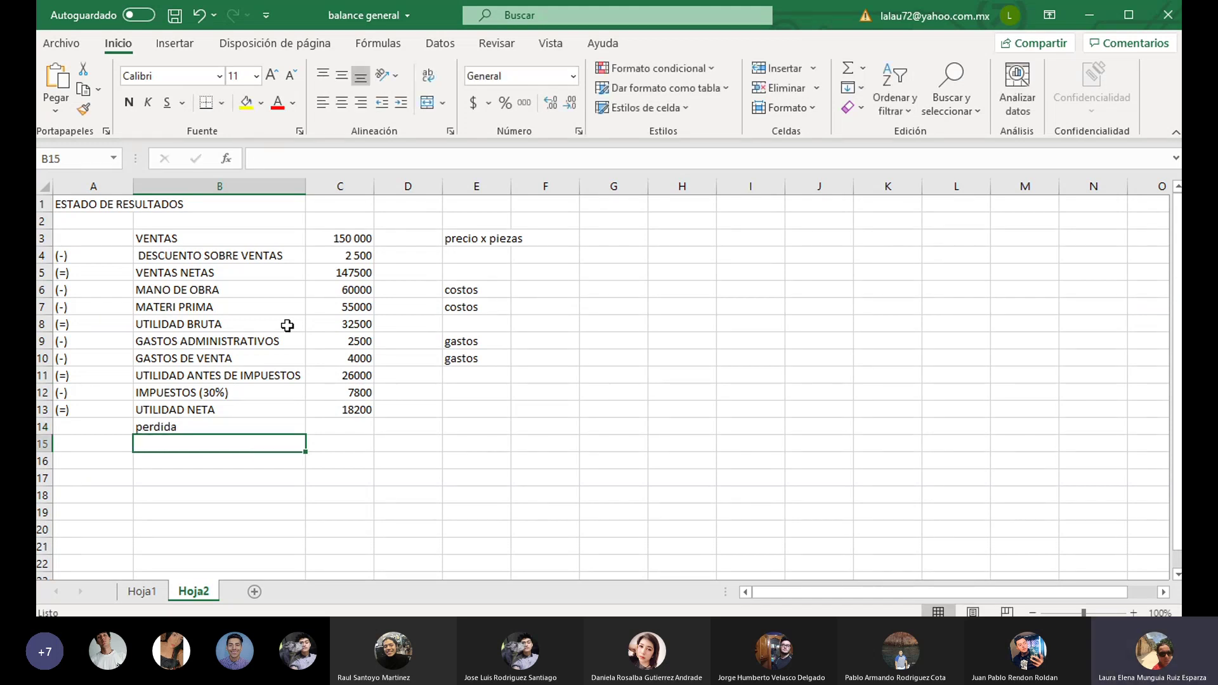
key(Up)
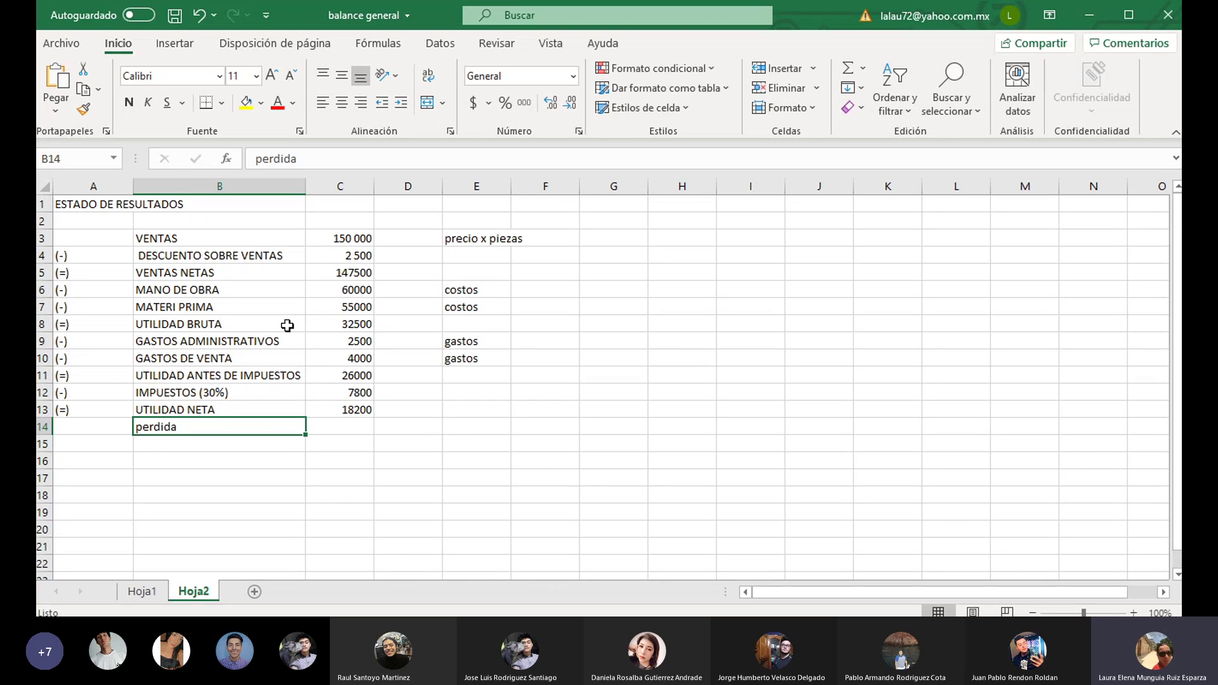
key(Delete)
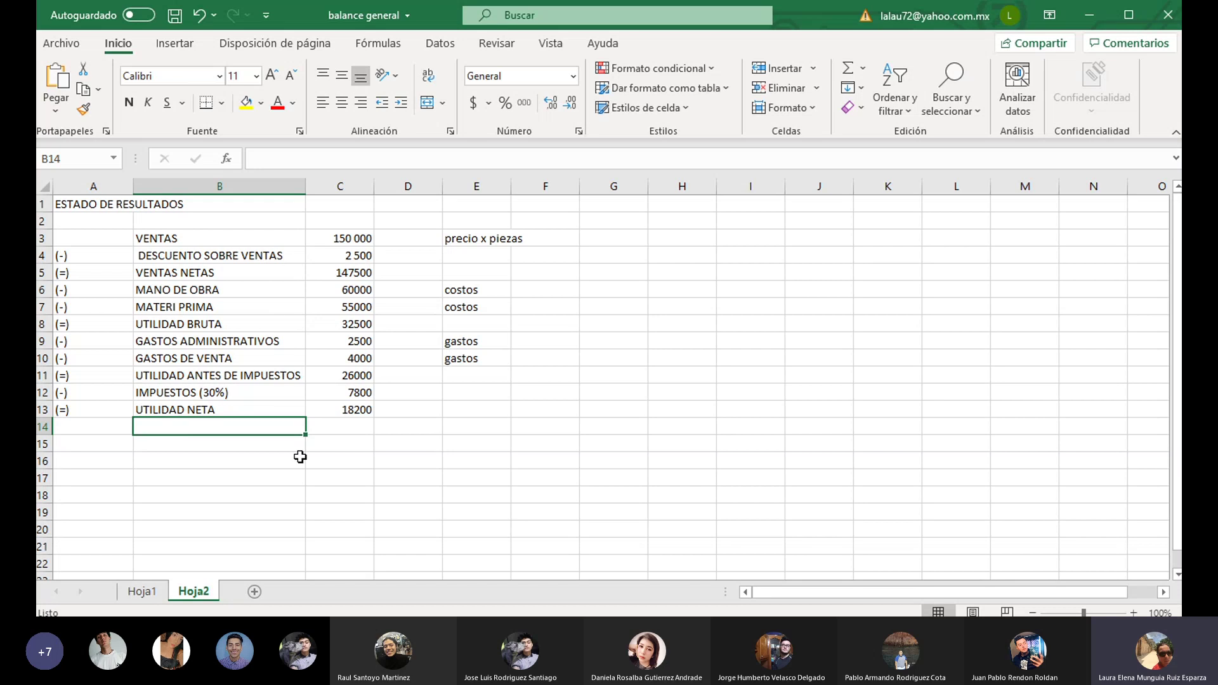
Save the balance general workbook.
click(175, 17)
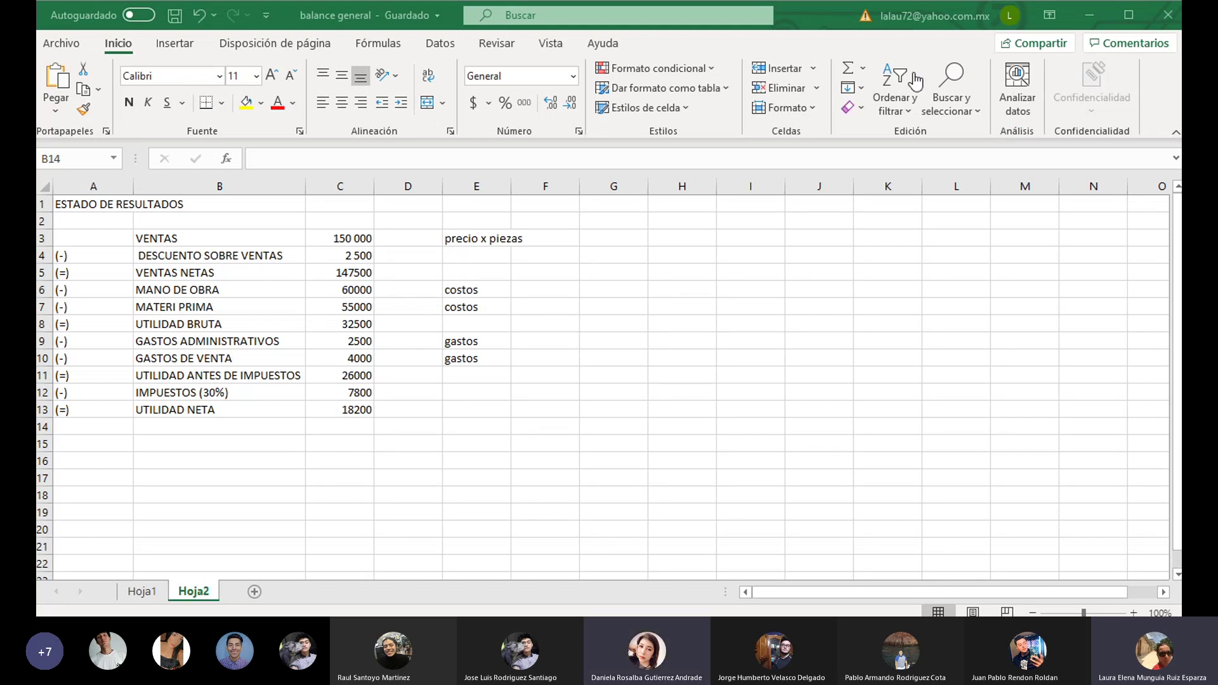
click(977, 42)
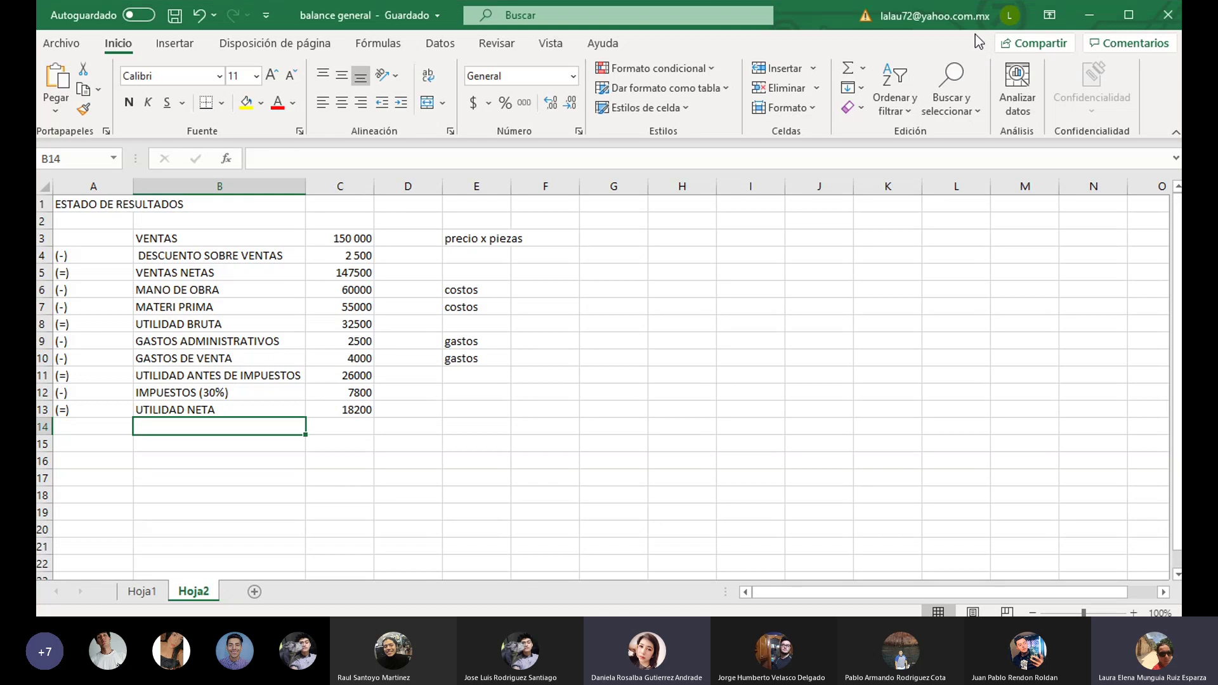